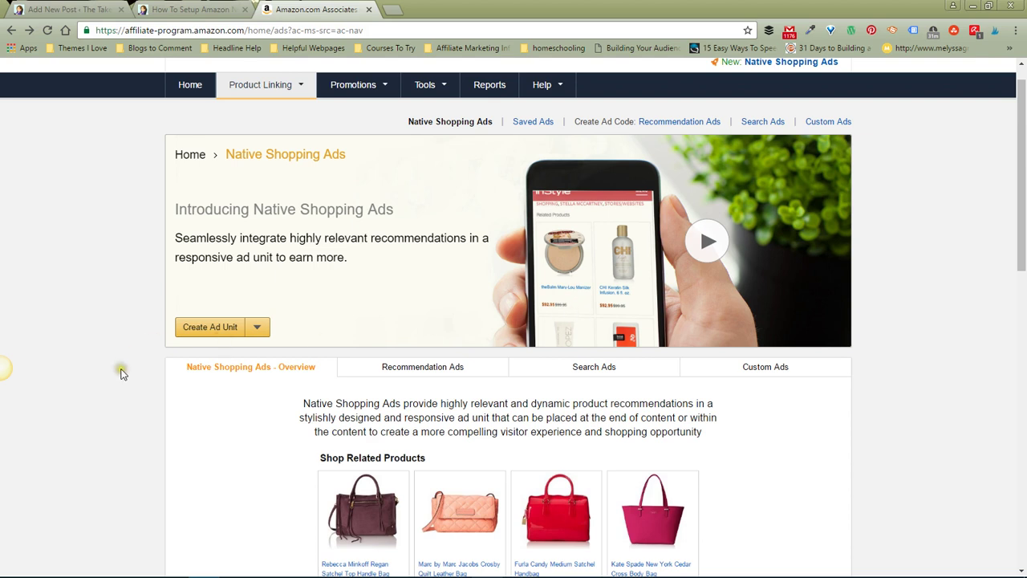
Look over the blog post's setup instructions.
{"action": "scroll", "coordinate": [125, 374], "scroll_direction": "down", "scroll_amount": 2}
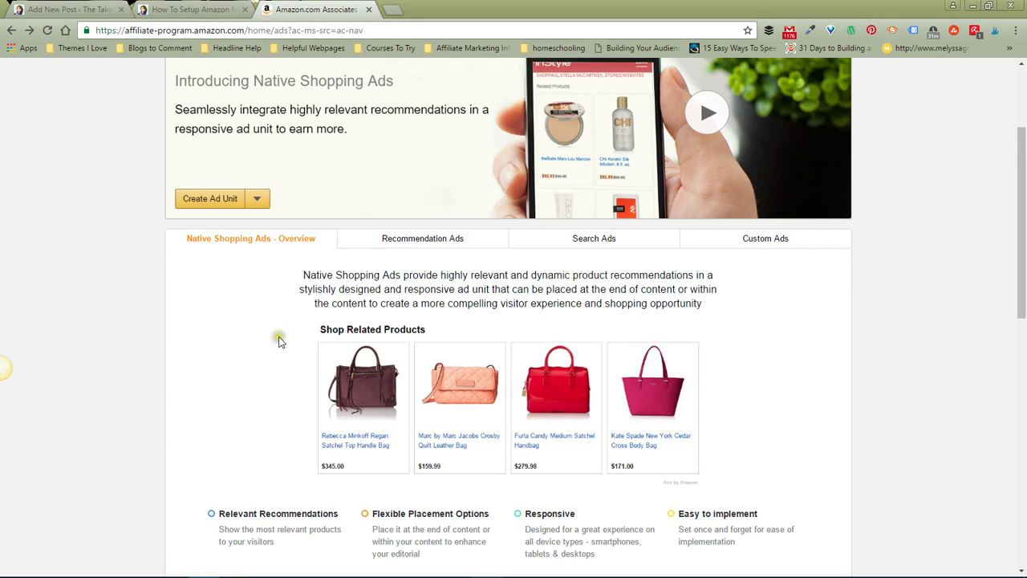
{"action": "scroll", "coordinate": [690, 354], "scroll_direction": "up", "scroll_amount": 1}
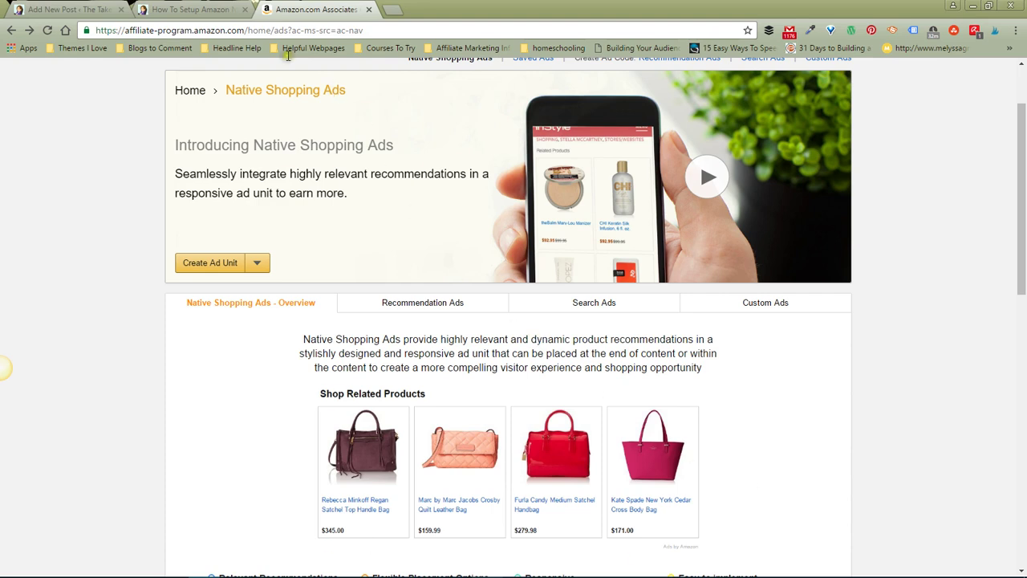
{"action": "left_click", "coordinate": [194, 8]}
{"action": "scroll", "coordinate": [847, 272], "scroll_direction": "down", "scroll_amount": 6}
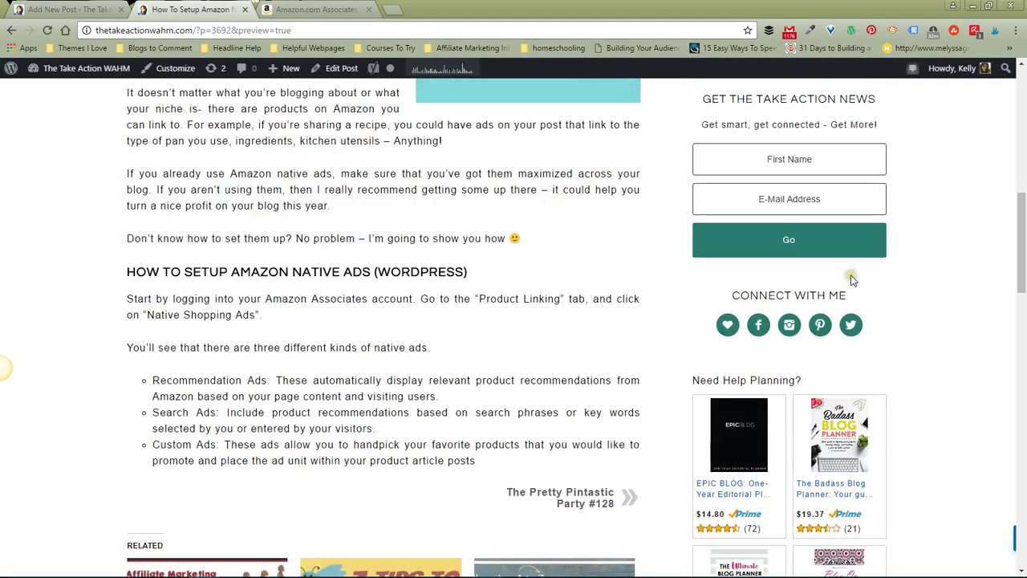
{"action": "scroll", "coordinate": [853, 279], "scroll_direction": "down", "scroll_amount": 3}
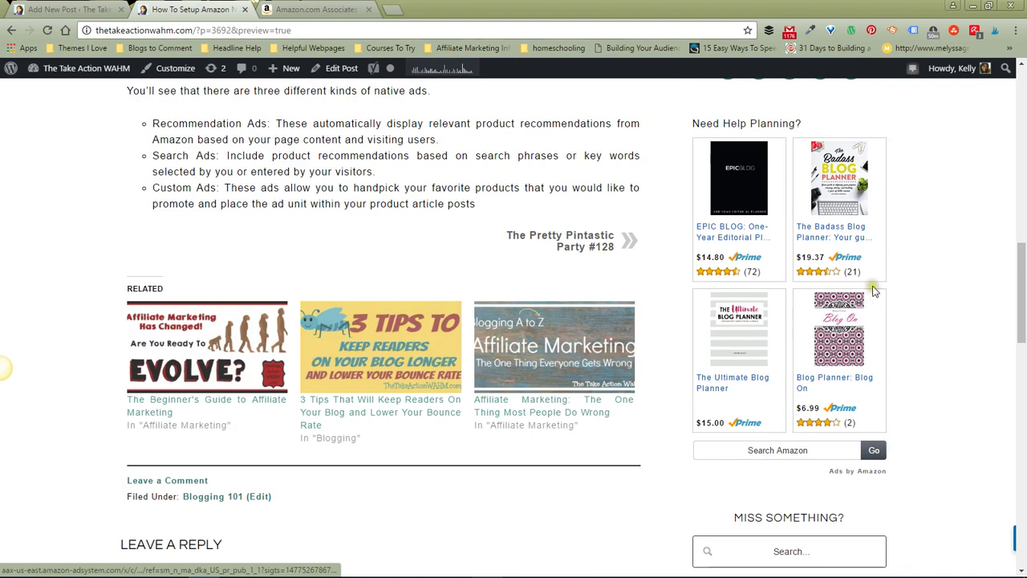
Back on Native Shopping Ads, show Recommendation Ads with its four-item Related Products sample.
{"action": "left_click", "coordinate": [327, 8]}
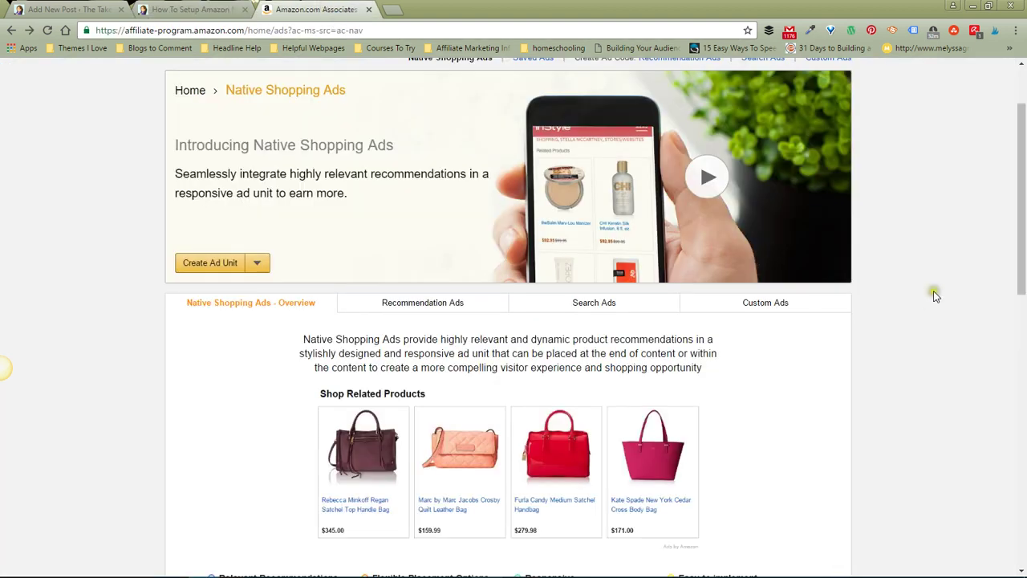
{"action": "scroll", "coordinate": [934, 296], "scroll_direction": "down", "scroll_amount": 1}
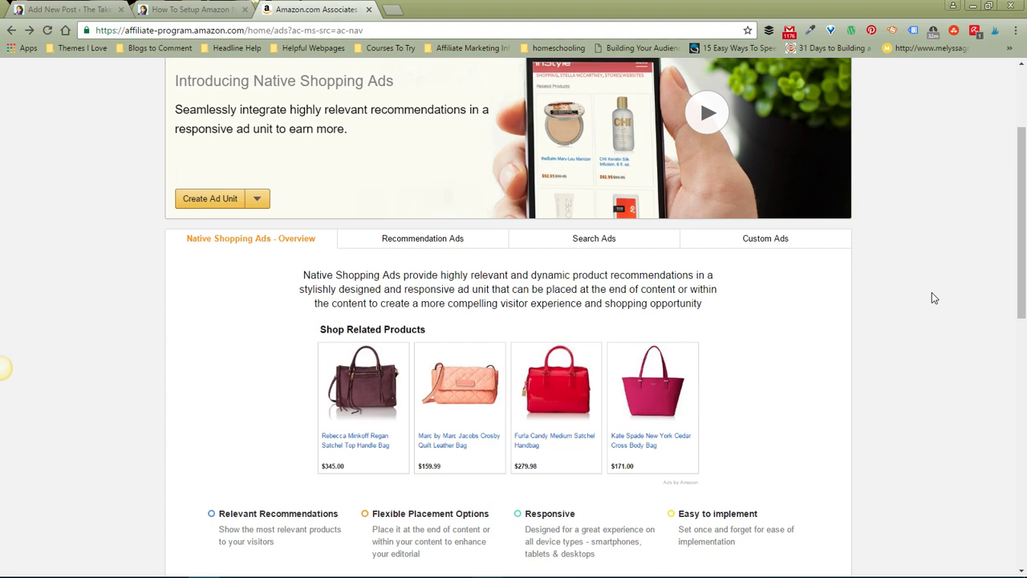
{"action": "left_click", "coordinate": [416, 240]}
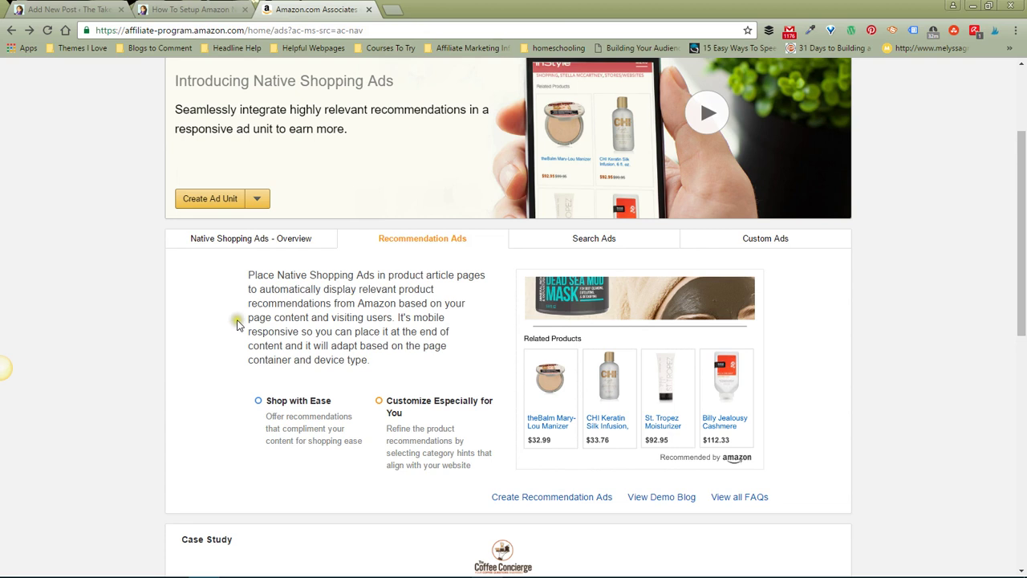
Read the Search Ads description, then view Custom Ads and its Top Men's Running Shoes sample.
{"action": "left_click", "coordinate": [600, 245]}
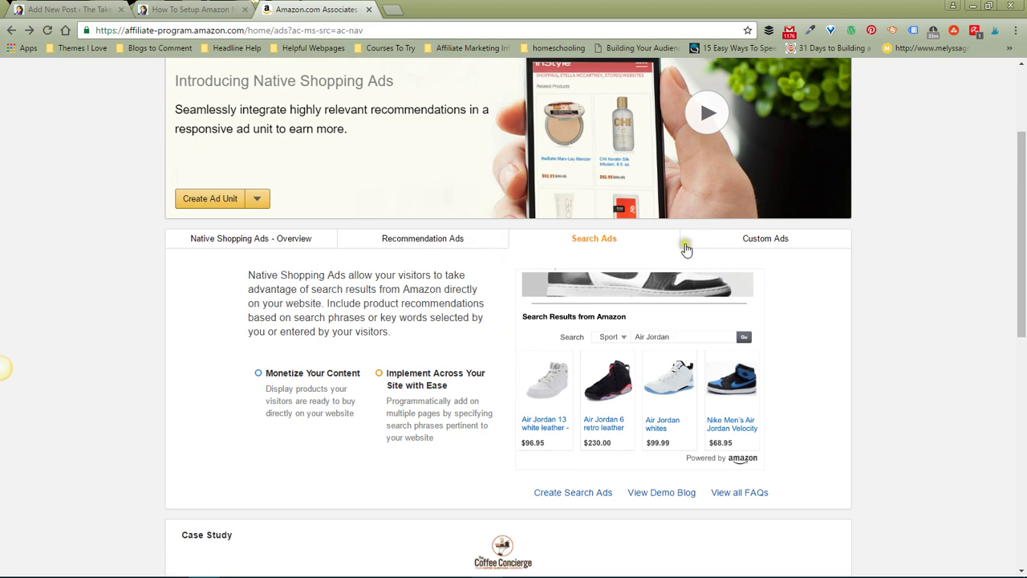
{"action": "left_click", "coordinate": [746, 244]}
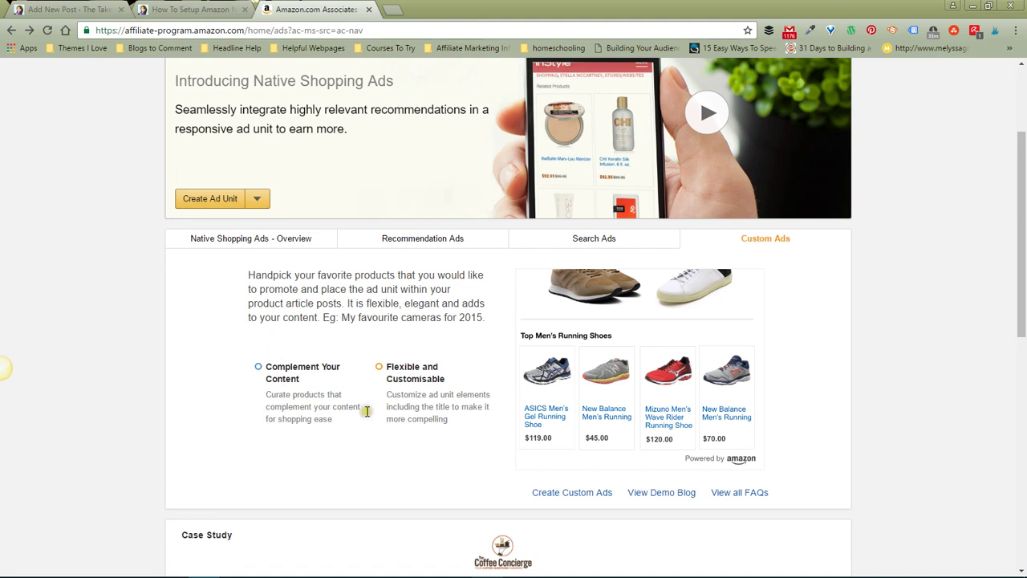
{"action": "mouse_move", "coordinate": [704, 357]}
{"action": "mouse_move", "coordinate": [572, 396]}
Choose Custom Ads from the Create Ad Unit dropdown and continue to the Associates sign-in.
{"action": "left_click", "coordinate": [210, 199]}
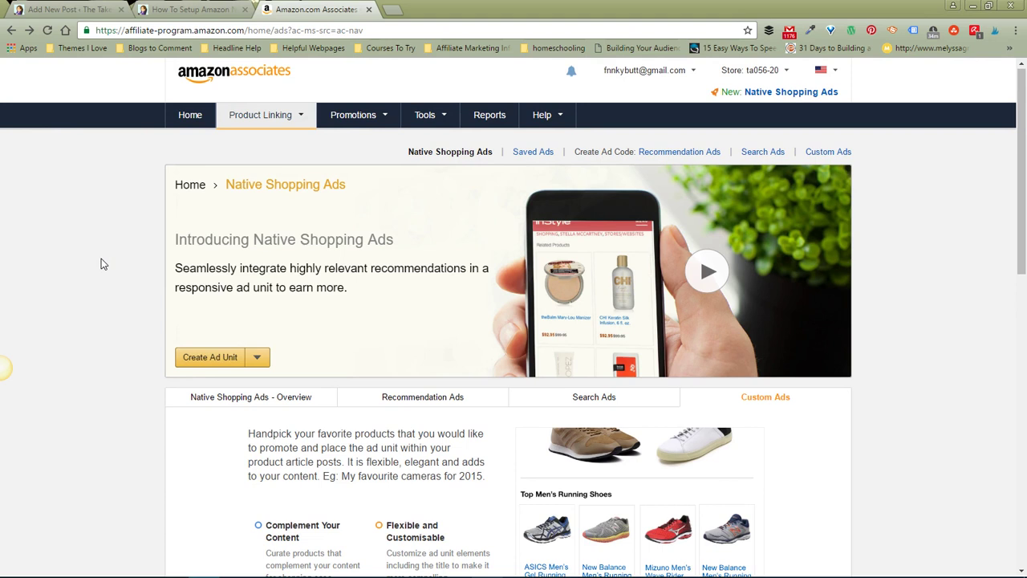
{"action": "scroll", "coordinate": [714, 192], "scroll_direction": "down", "scroll_amount": 1}
{"action": "left_click_drag", "start_coordinate": [1022, 210], "coordinate": [1018, 192]}
{"action": "mouse_move", "coordinate": [268, 103]}
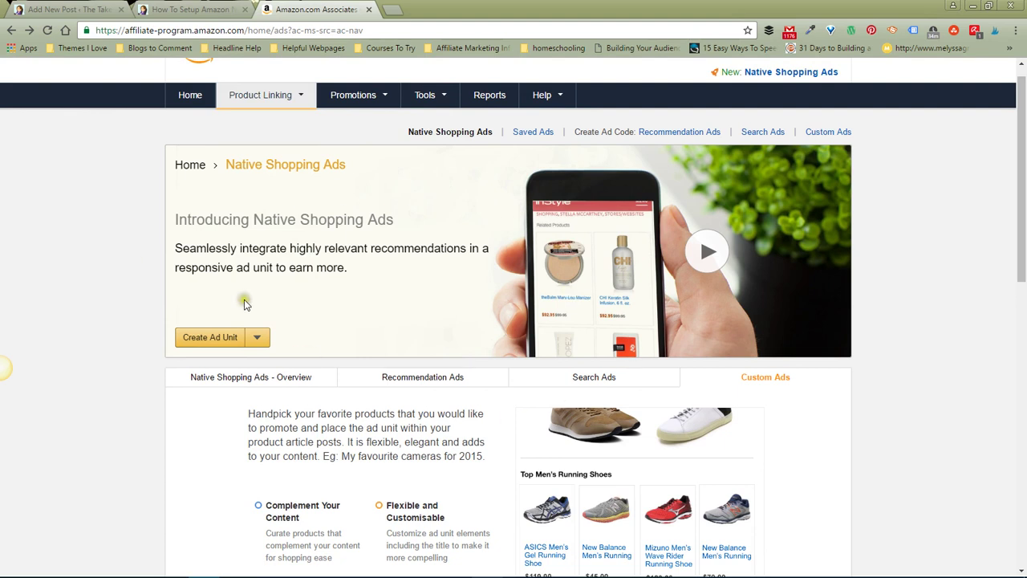
{"action": "scroll", "coordinate": [120, 296], "scroll_direction": "down", "scroll_amount": 2}
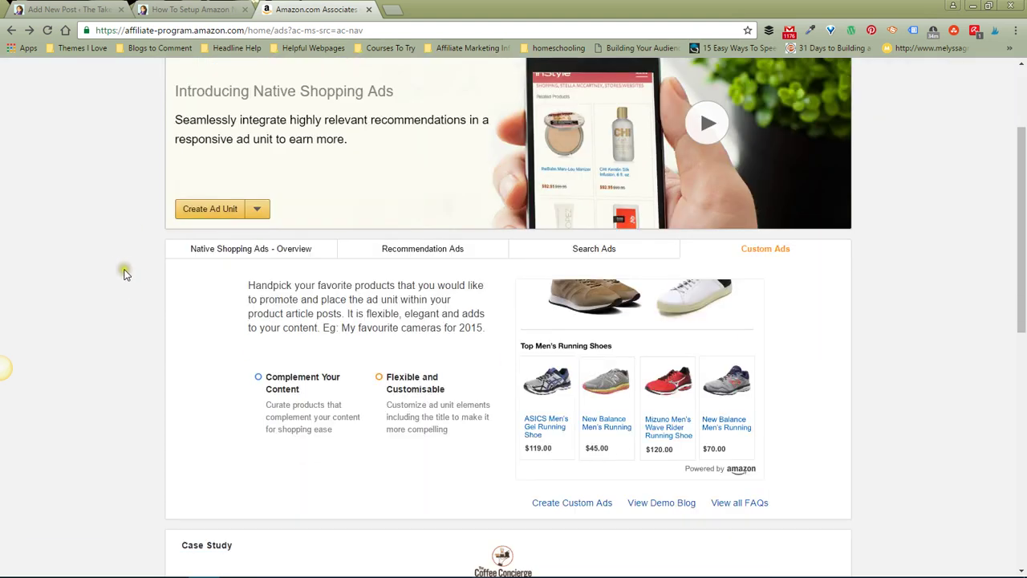
{"action": "left_click", "coordinate": [259, 212]}
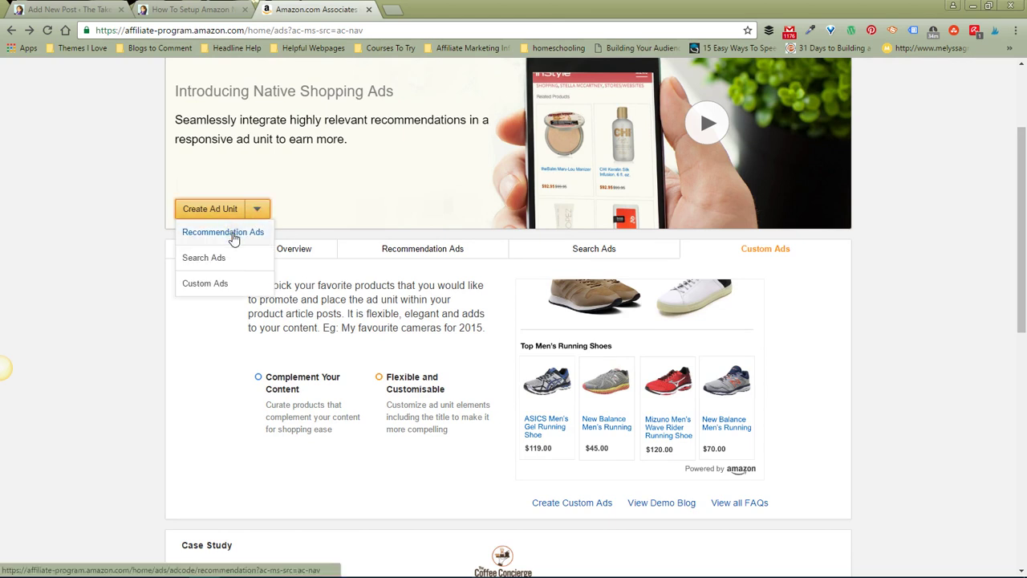
{"action": "left_click", "coordinate": [218, 287]}
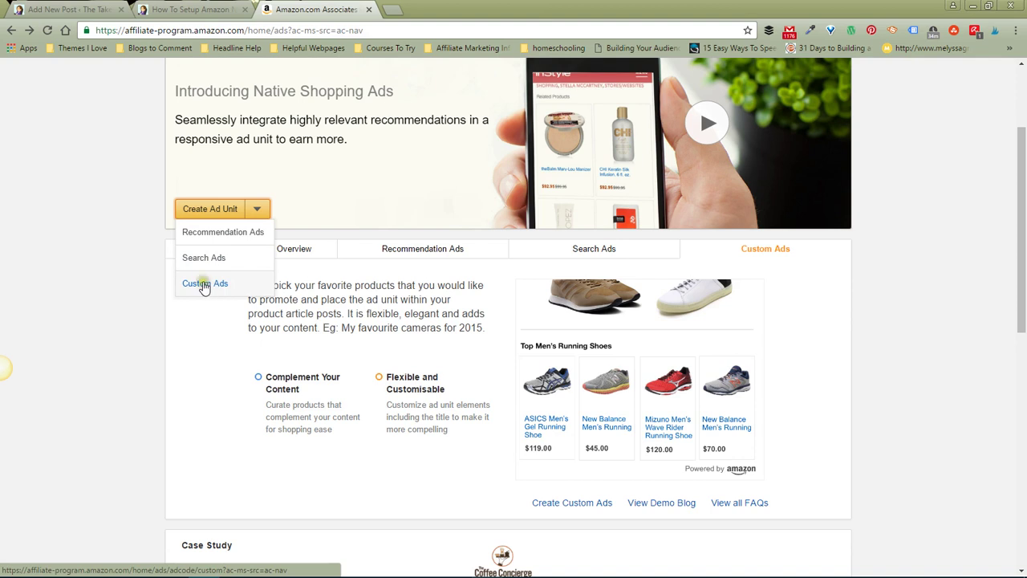
{"action": "left_click", "coordinate": [203, 290]}
{"action": "left_click", "coordinate": [203, 291]}
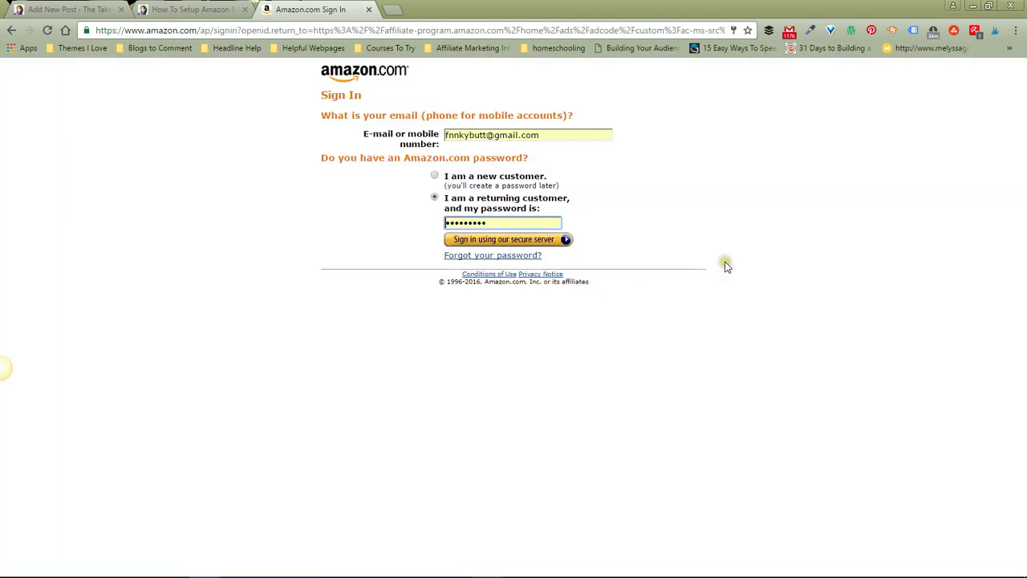
{"action": "left_click", "coordinate": [504, 239]}
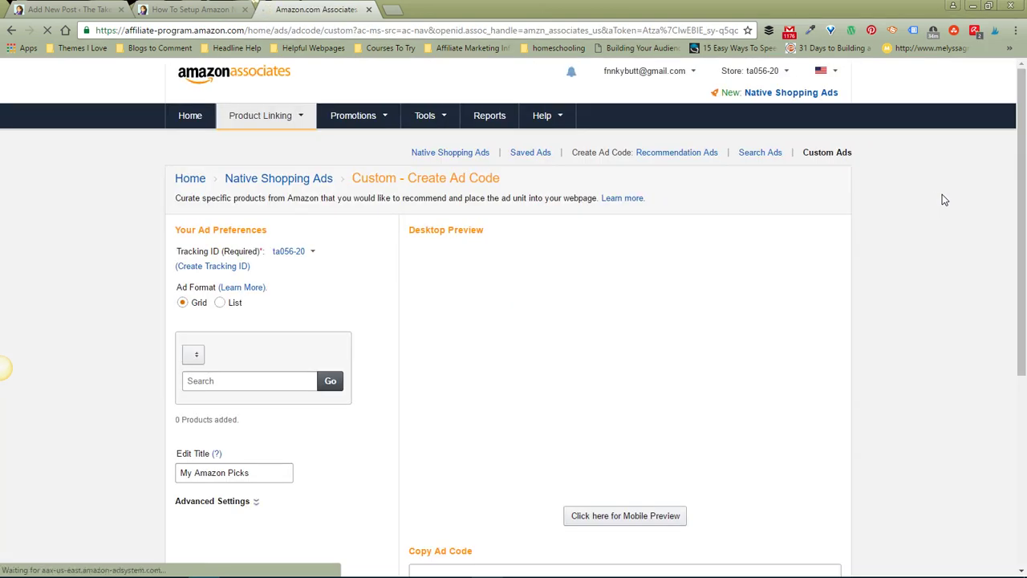
Scroll the Custom - Create Ad Code form showing Grid format, the My Amazon Picks title and 0 products.
{"action": "scroll", "coordinate": [945, 200], "scroll_direction": "down", "scroll_amount": 1}
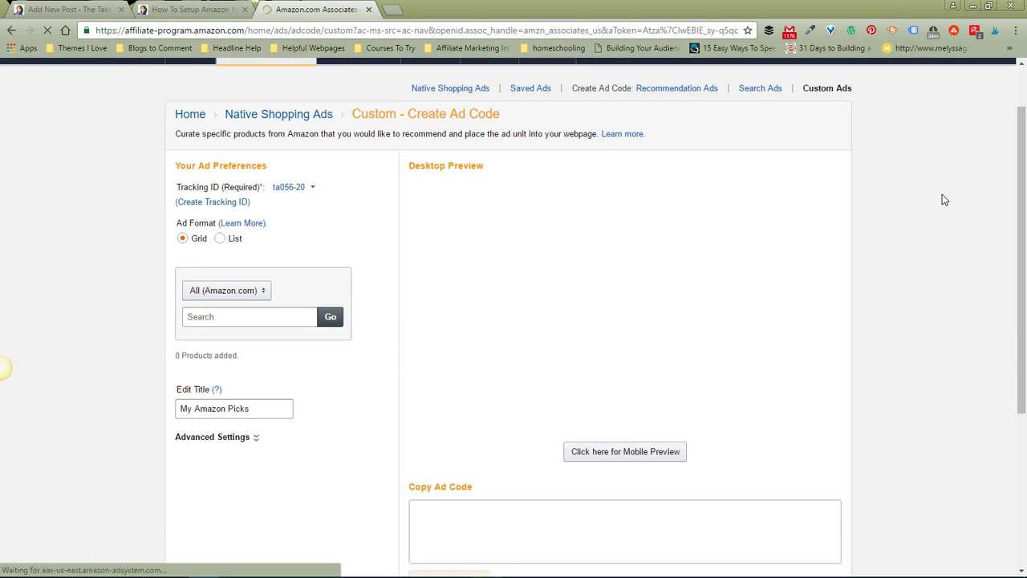
{"action": "scroll", "coordinate": [942, 197], "scroll_direction": "down", "scroll_amount": 2}
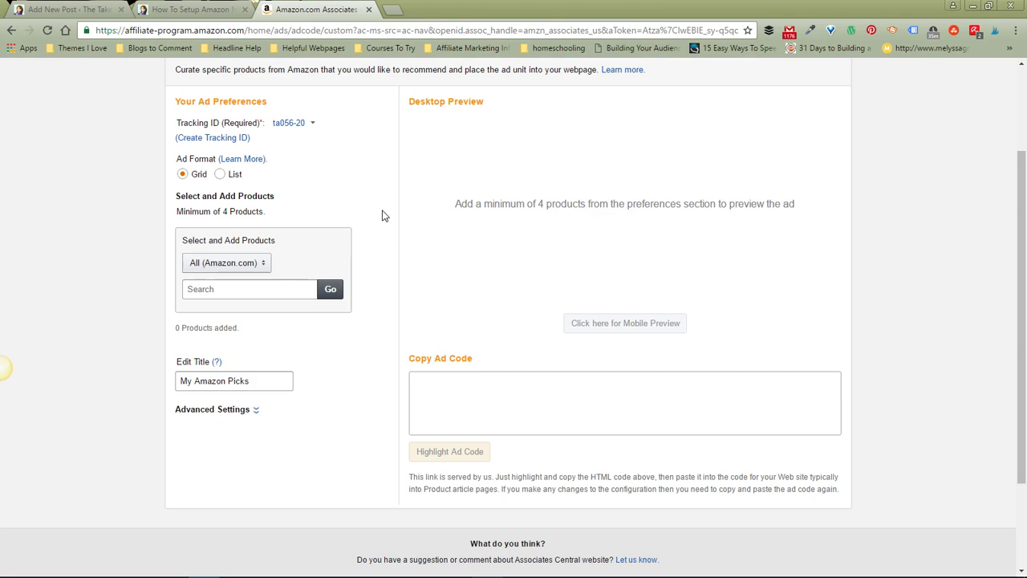
Search the All (Amazon.com) category for 'bullet journal'.
{"action": "left_click", "coordinate": [264, 266]}
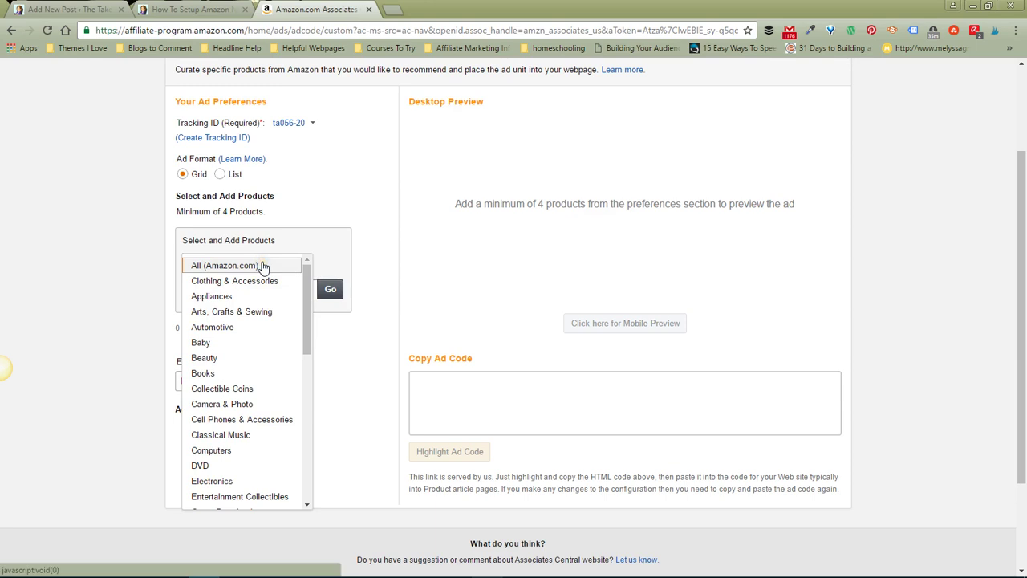
{"action": "left_click", "coordinate": [264, 267]}
{"action": "left_click", "coordinate": [245, 284]}
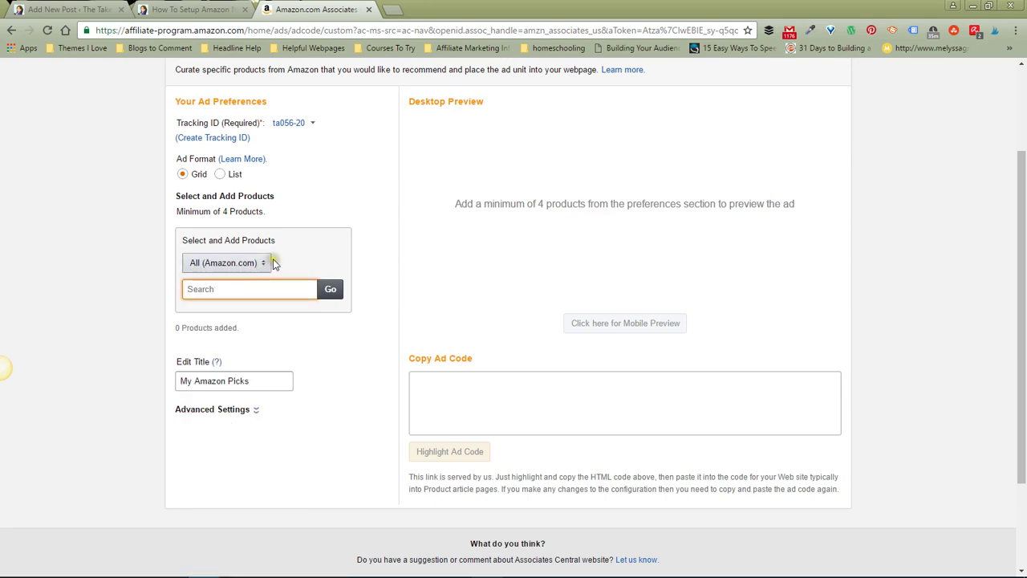
{"action": "left_click", "coordinate": [265, 262]}
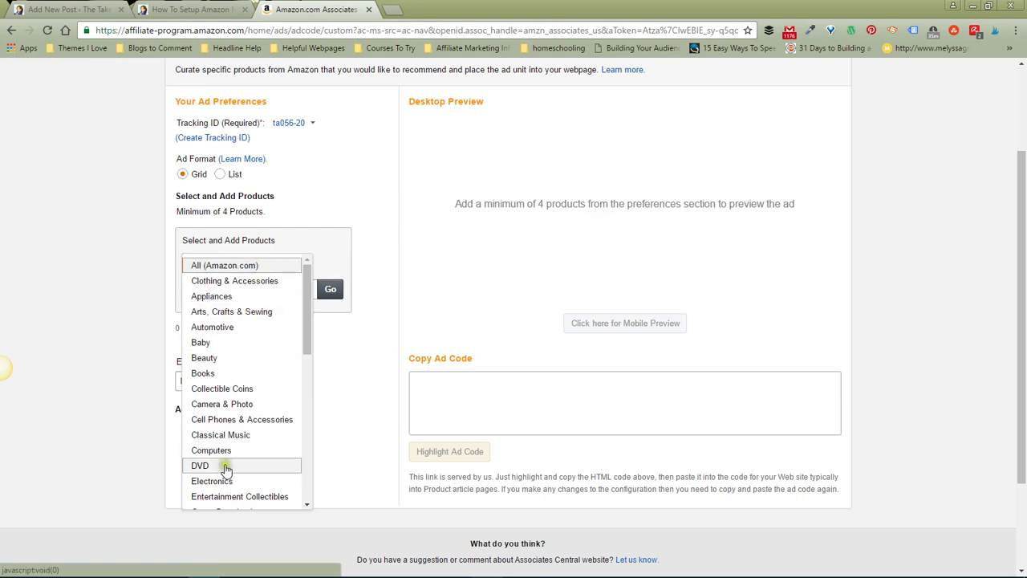
{"action": "scroll", "coordinate": [261, 319], "scroll_direction": "down", "scroll_amount": 8}
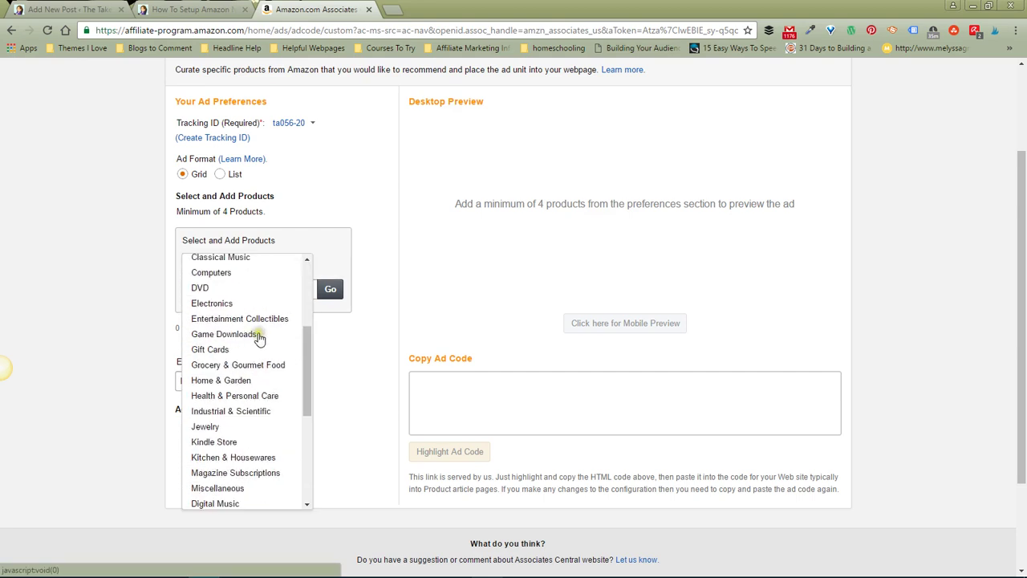
{"action": "scroll", "coordinate": [260, 342], "scroll_direction": "up", "scroll_amount": 8}
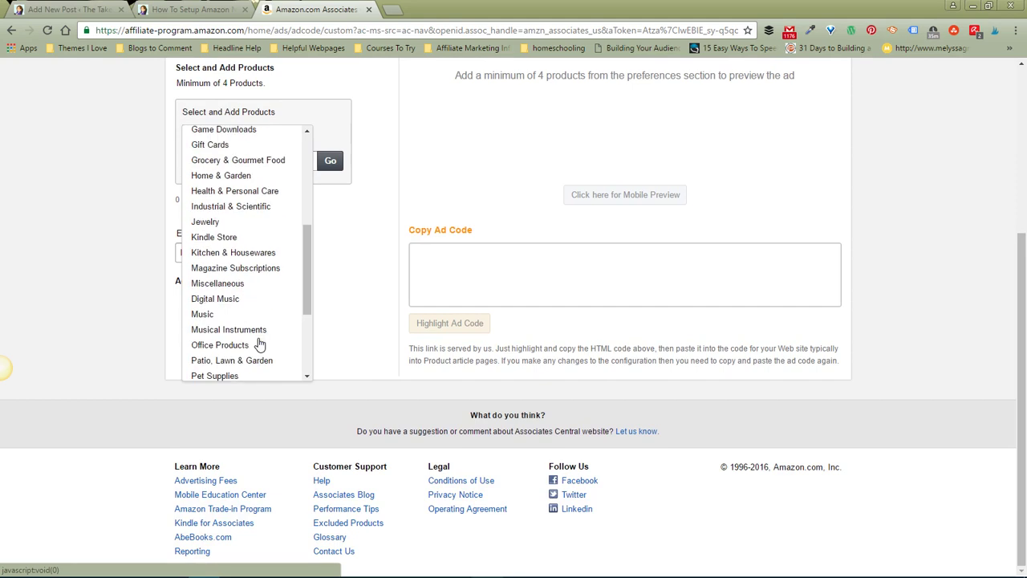
{"action": "left_click", "coordinate": [262, 140]}
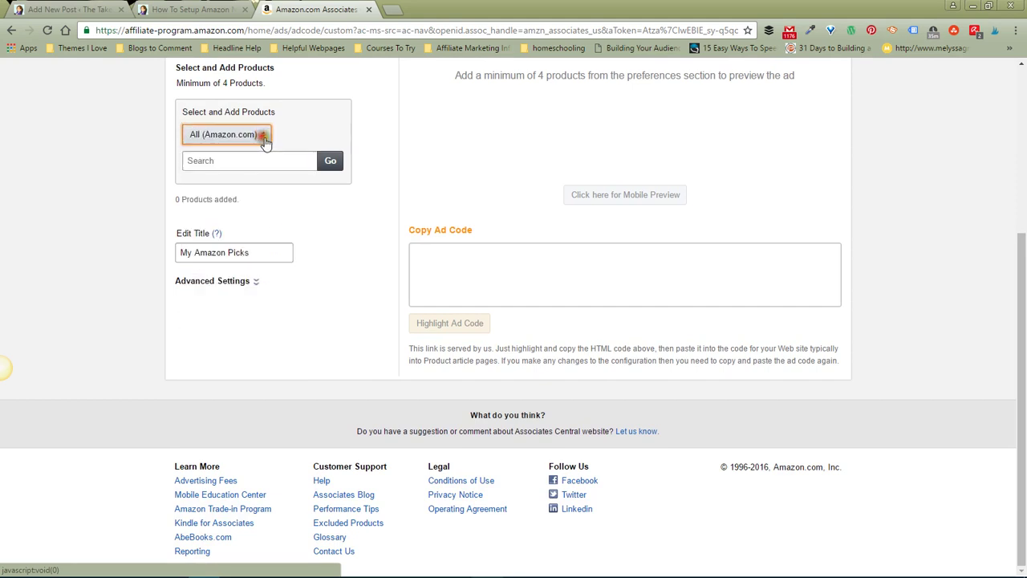
{"action": "left_click", "coordinate": [240, 159]}
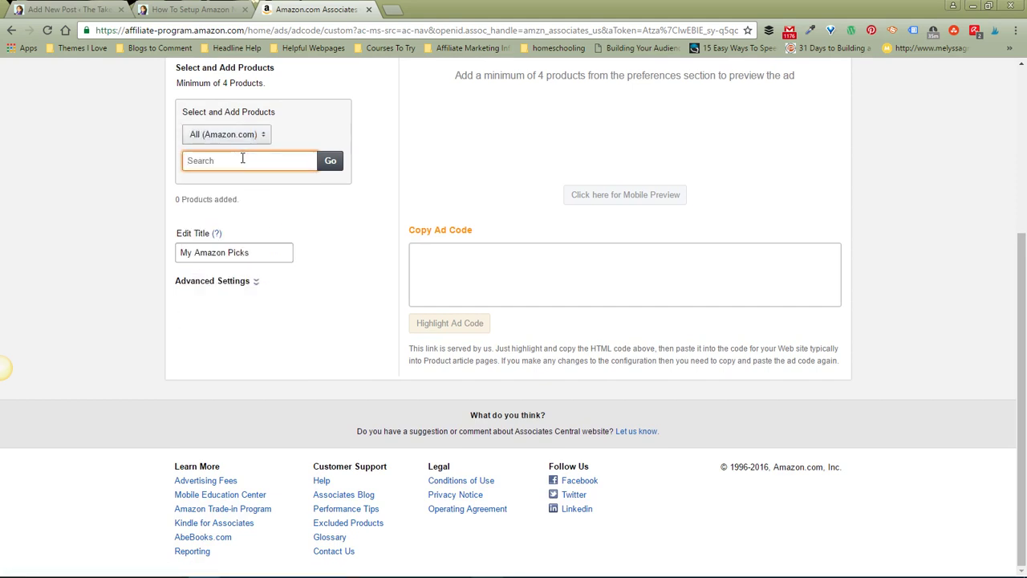
{"action": "type", "text": "bullet"}
{"action": "type", "text": " j"}
{"action": "key", "text": "BackSpace"}
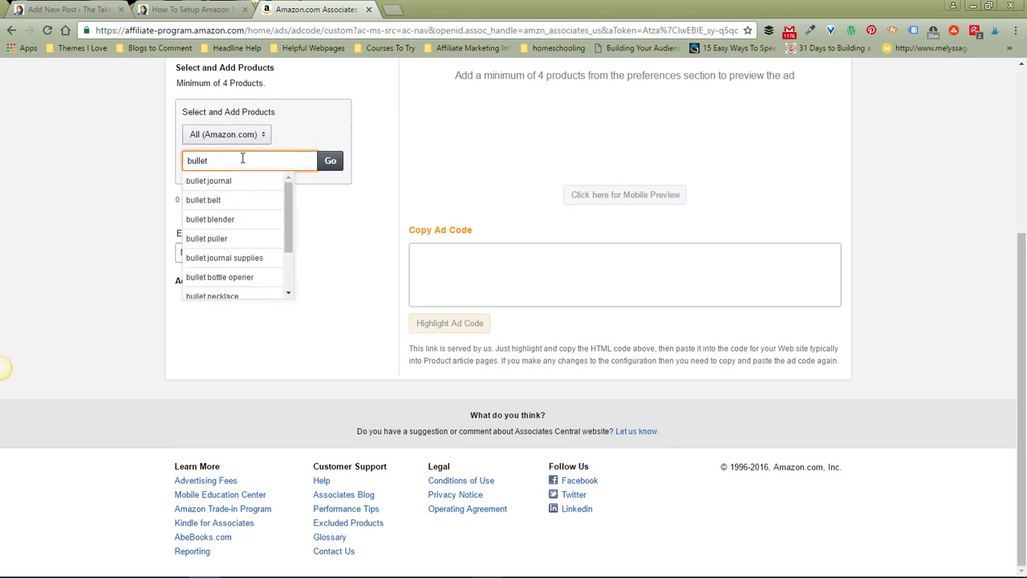
{"action": "key", "text": "Down"}
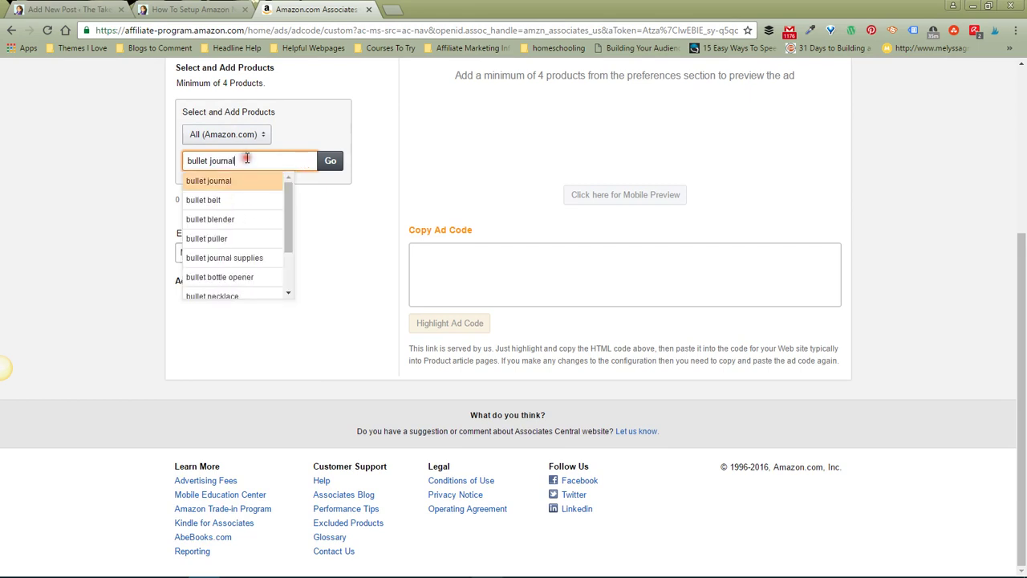
{"action": "left_click", "coordinate": [335, 163]}
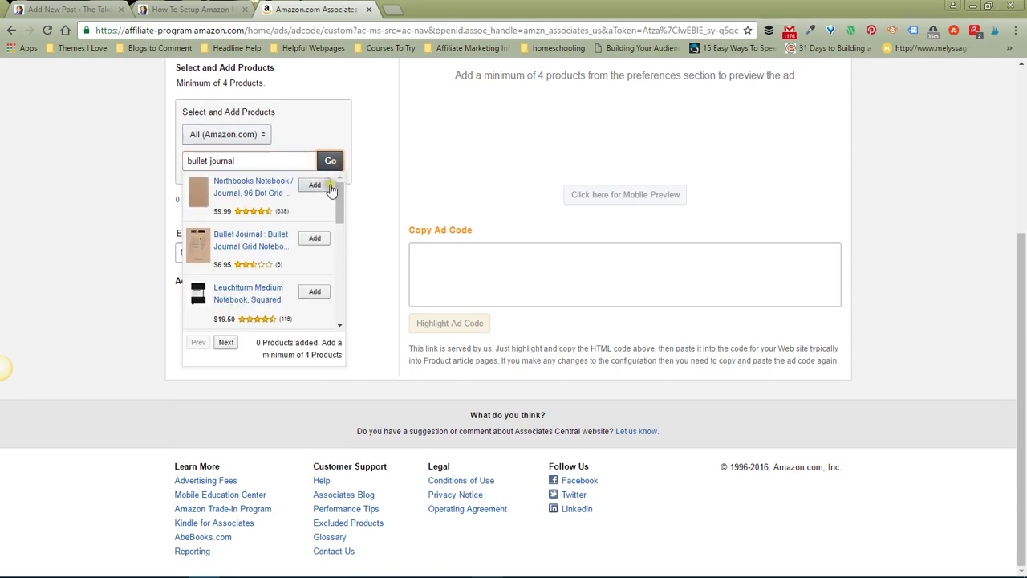
Add the Northbooks, Bullet Journal, Leuchtturm Medium and Masking Sticker Set products to the ad.
{"action": "left_click", "coordinate": [316, 191]}
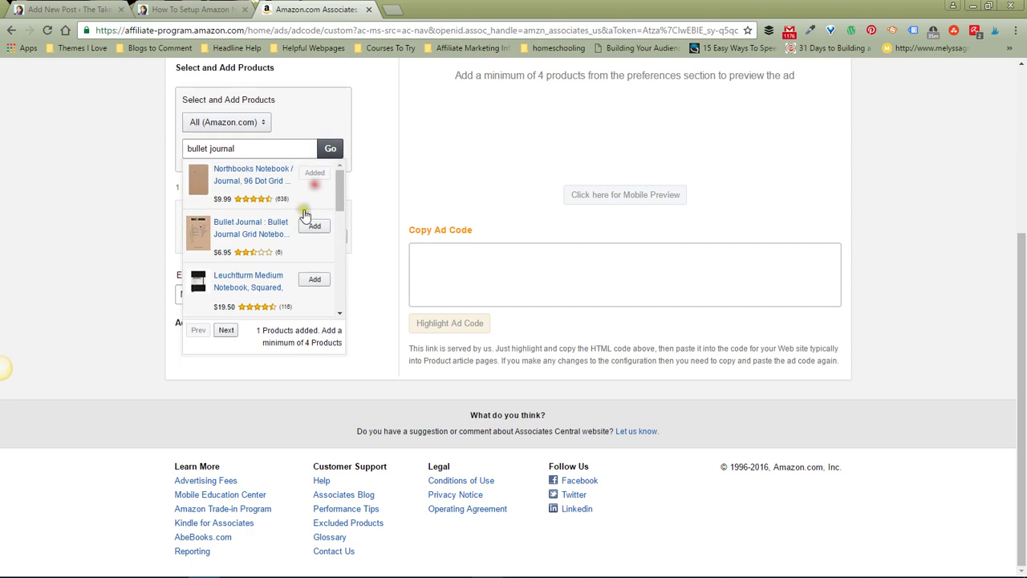
{"action": "left_click", "coordinate": [313, 227]}
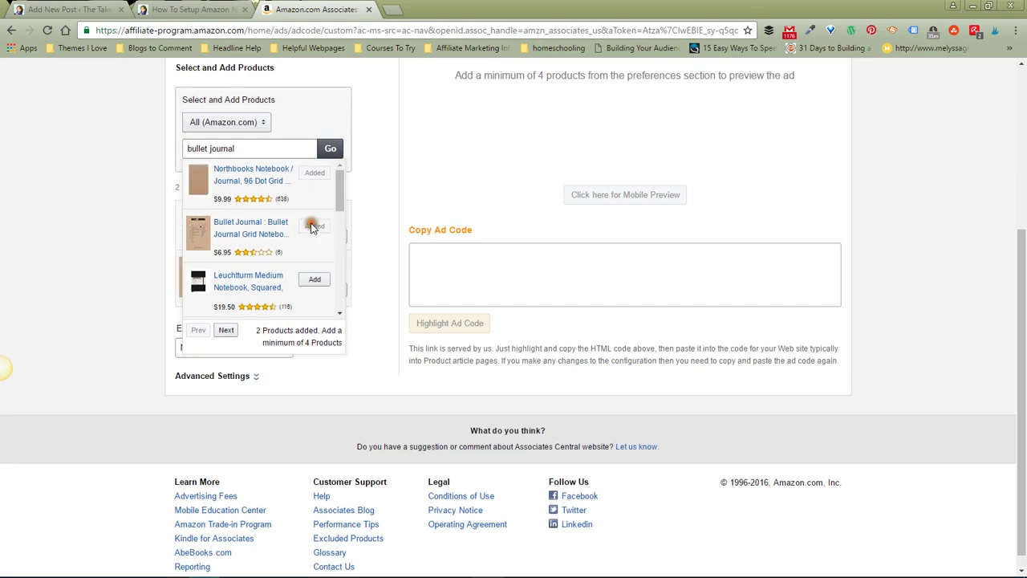
{"action": "left_click", "coordinate": [313, 280]}
{"action": "scroll", "coordinate": [315, 244], "scroll_direction": "down", "scroll_amount": 1}
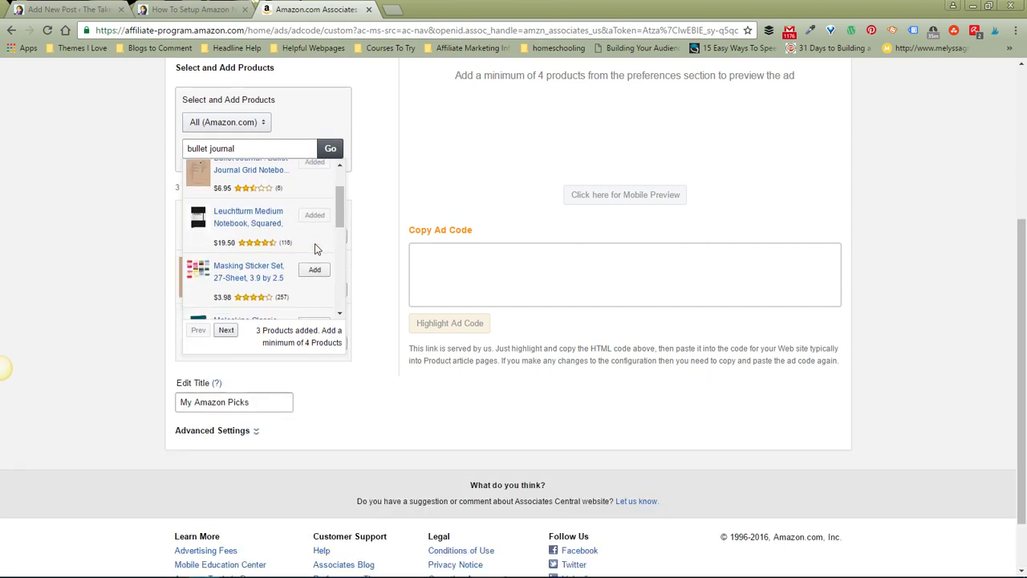
{"action": "left_click", "coordinate": [315, 271]}
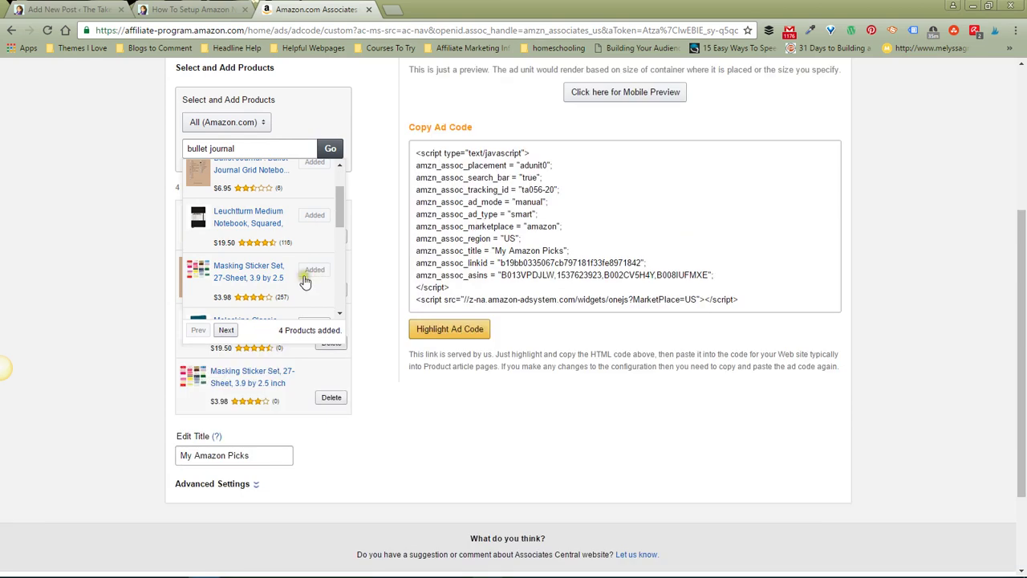
Highlight the full generated custom ad script and copy it.
{"action": "scroll", "coordinate": [899, 232], "scroll_direction": "up", "scroll_amount": 2}
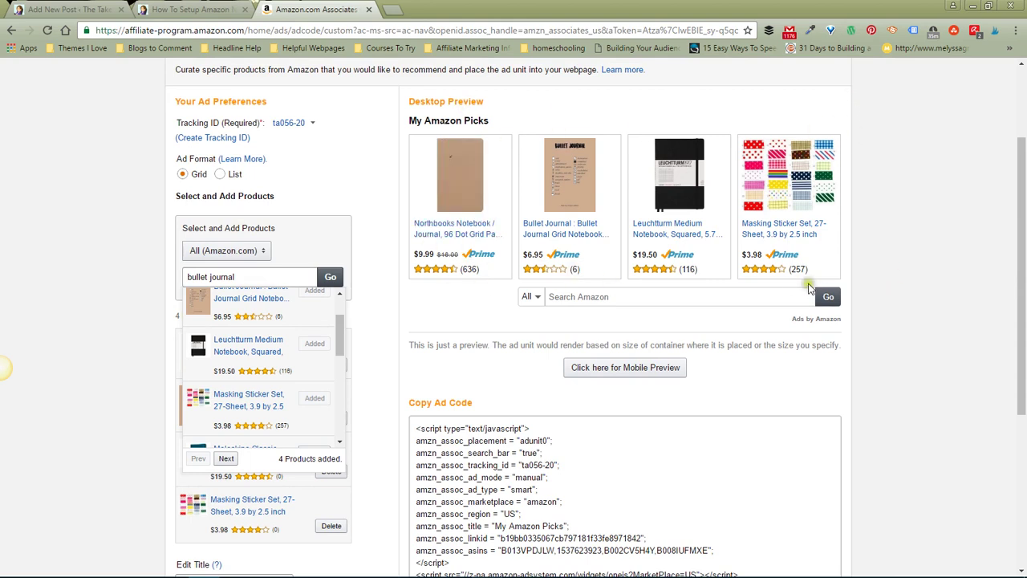
{"action": "scroll", "coordinate": [850, 275], "scroll_direction": "down", "scroll_amount": 1}
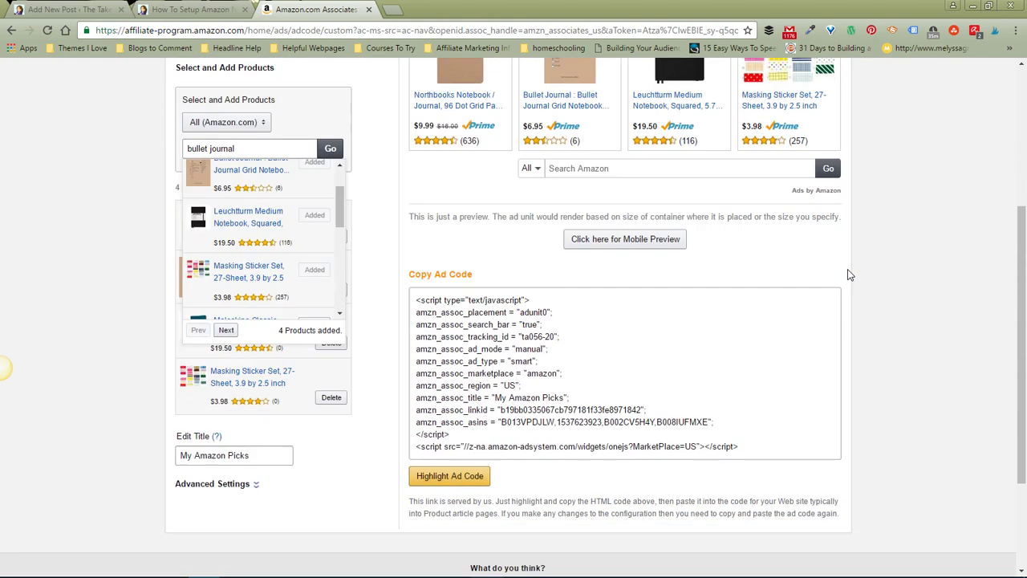
{"action": "scroll", "coordinate": [847, 269], "scroll_direction": "up", "scroll_amount": 1}
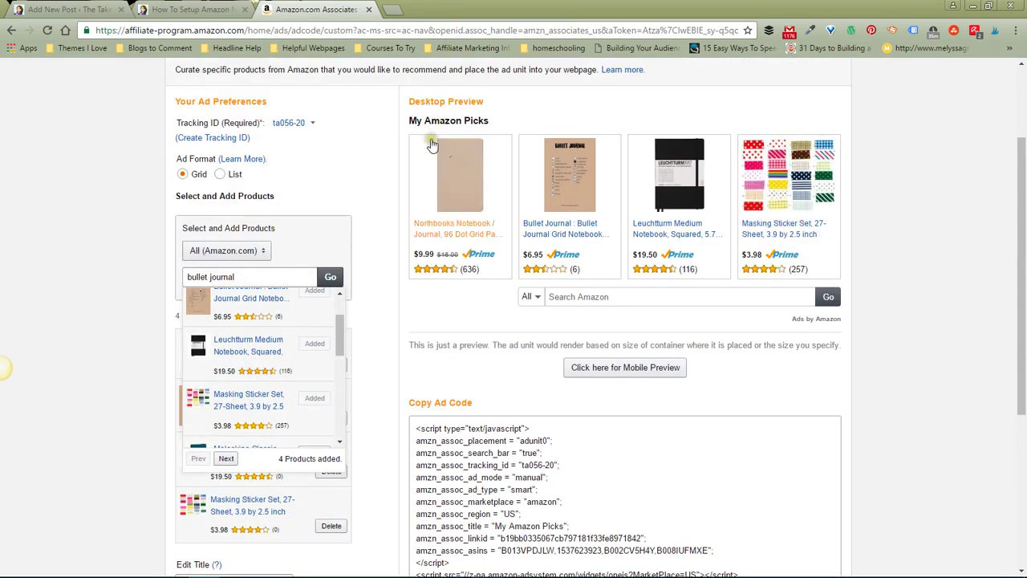
{"action": "scroll", "coordinate": [878, 315], "scroll_direction": "down", "scroll_amount": 3}
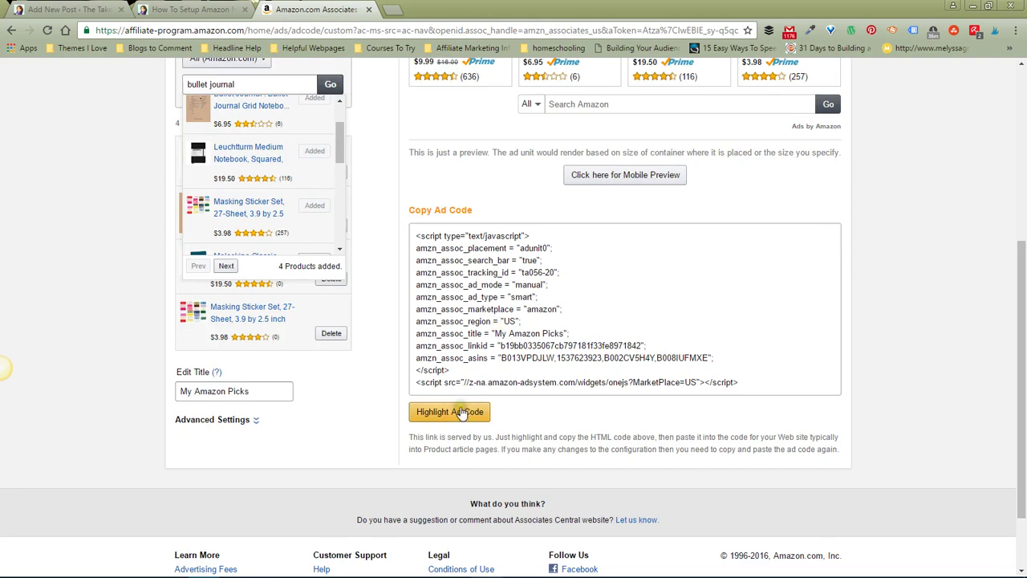
{"action": "left_click", "coordinate": [454, 412]}
{"action": "right_click", "coordinate": [473, 279]}
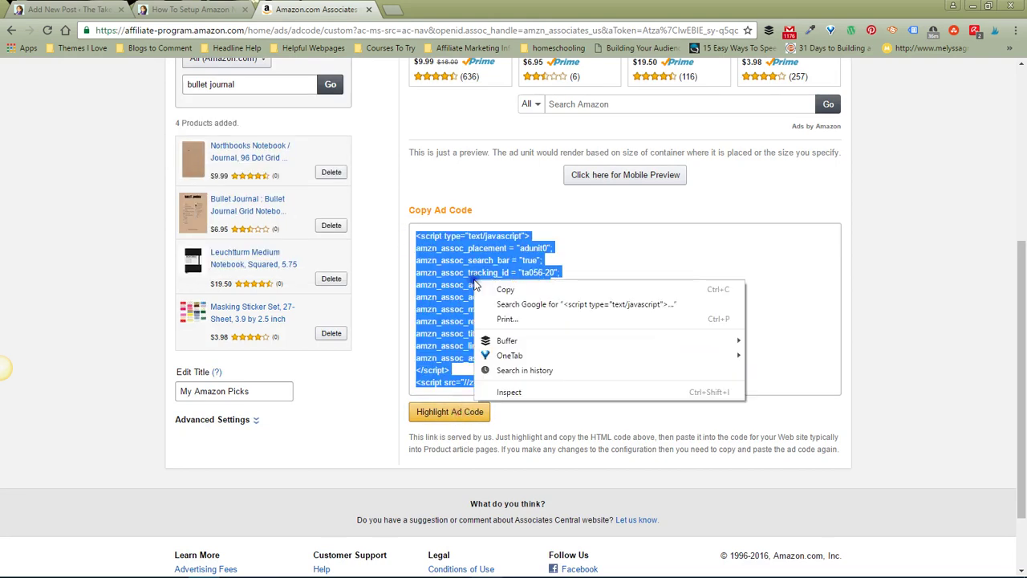
{"action": "left_click", "coordinate": [497, 286]}
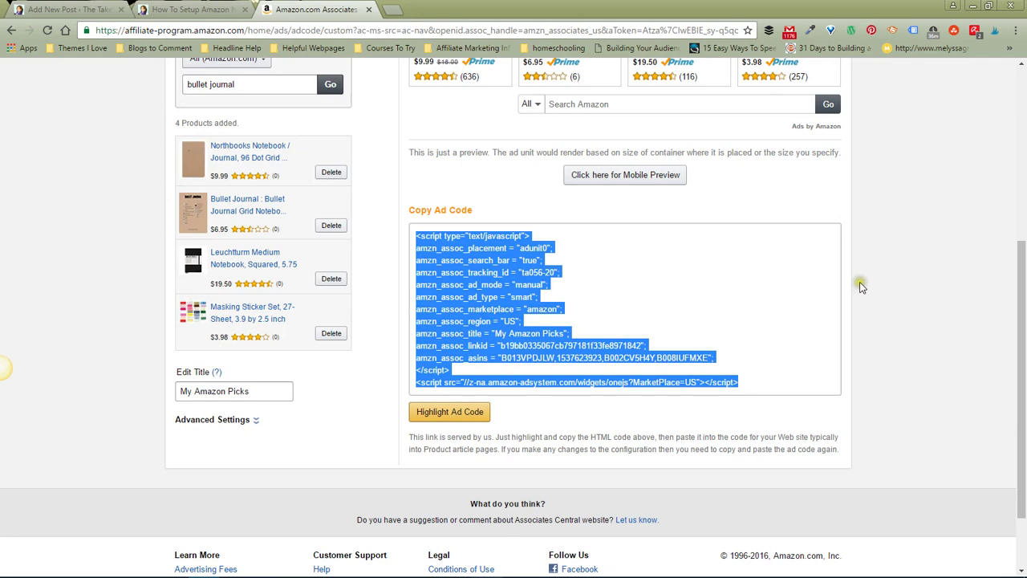
In the new post's Text view, paste the ad script on a new line after the closing </ul>.
{"action": "left_click", "coordinate": [68, 9]}
{"action": "scroll", "coordinate": [490, 201], "scroll_direction": "down", "scroll_amount": 1}
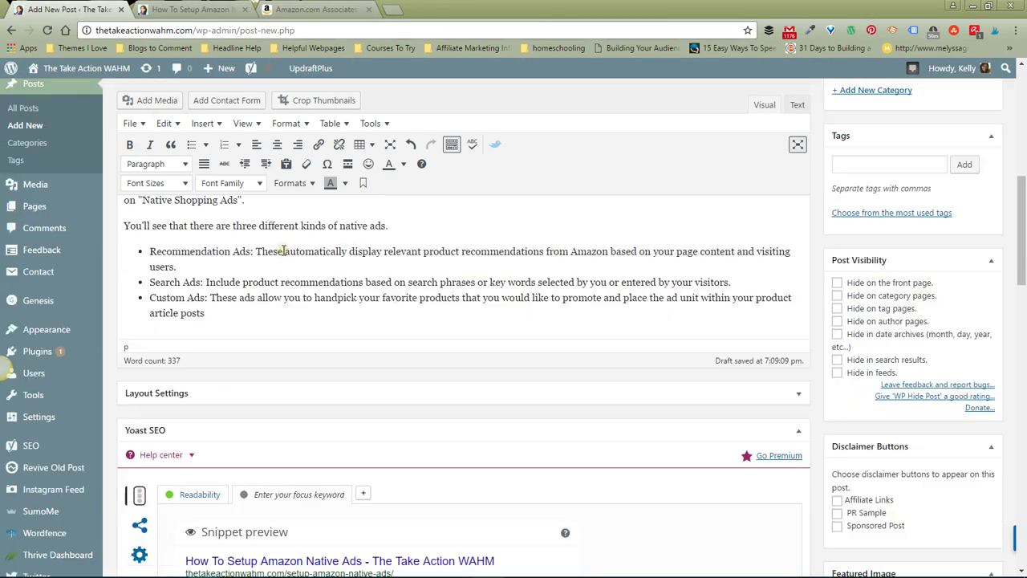
{"action": "scroll", "coordinate": [532, 176], "scroll_direction": "up", "scroll_amount": 1}
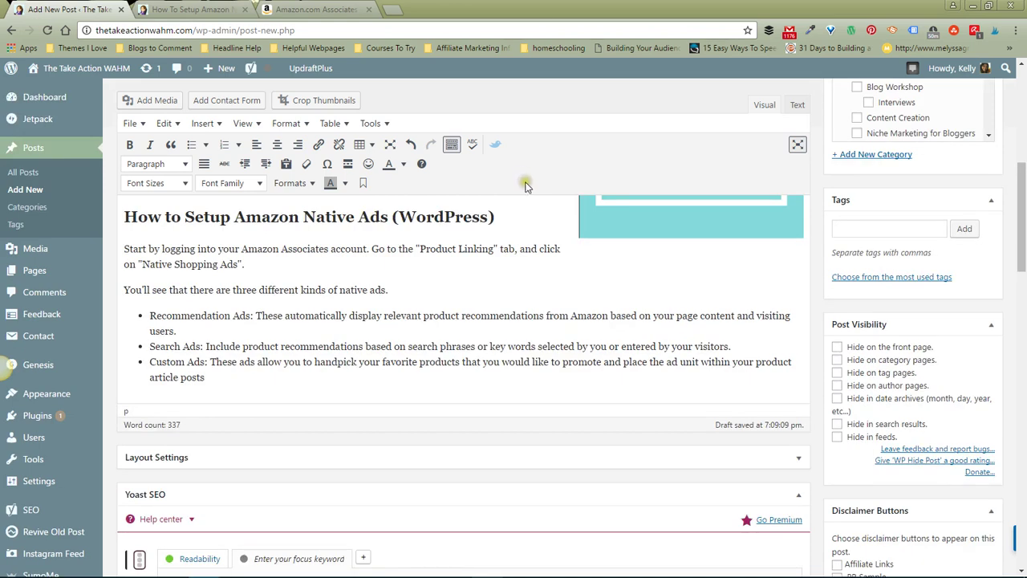
{"action": "left_click", "coordinate": [797, 105]}
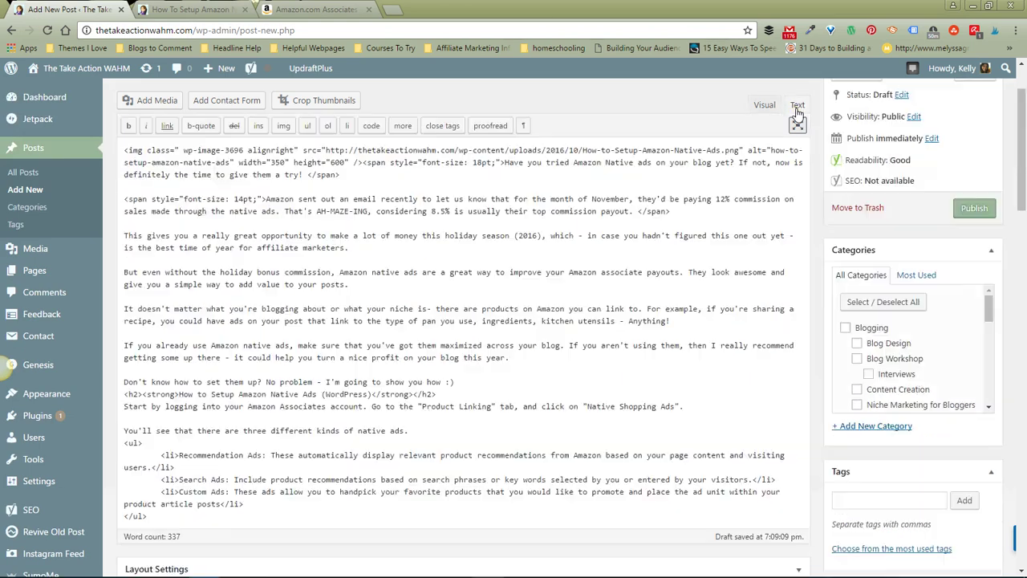
{"action": "scroll", "coordinate": [619, 233], "scroll_direction": "down", "scroll_amount": 1}
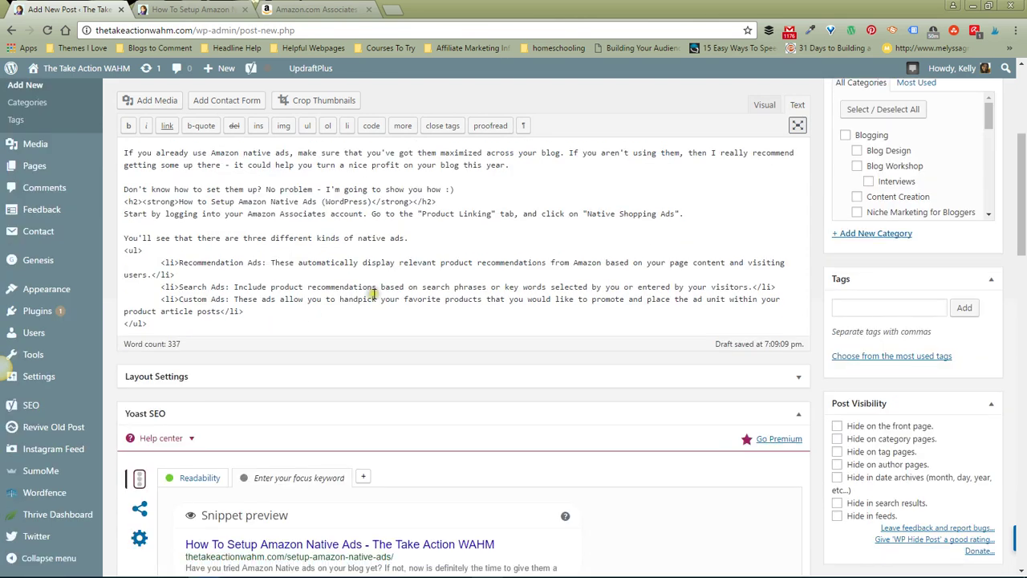
{"action": "left_click", "coordinate": [309, 319]}
{"action": "key", "text": "Return"}
{"action": "key", "text": "Return"}
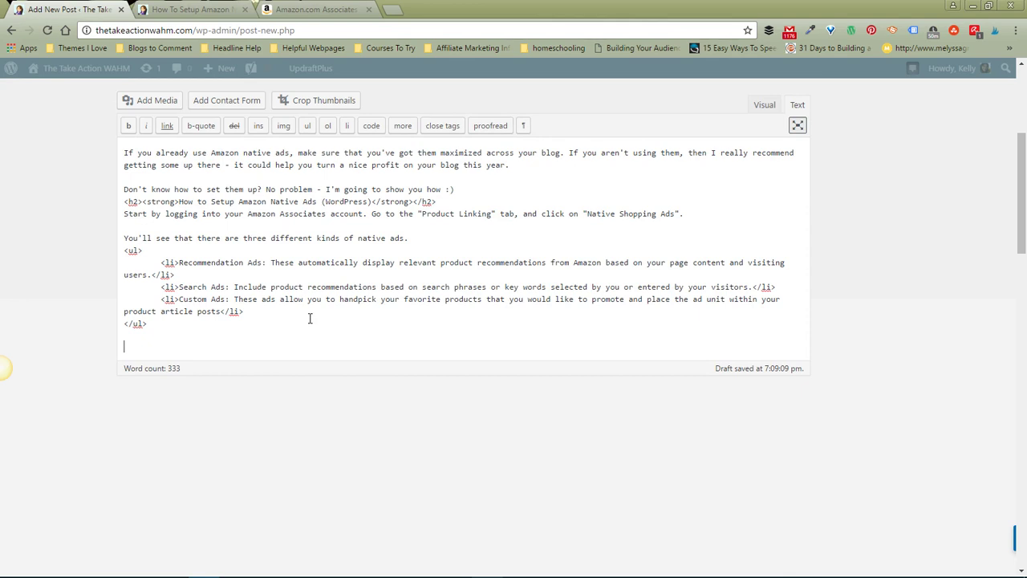
{"action": "key", "text": "ctrl+v"}
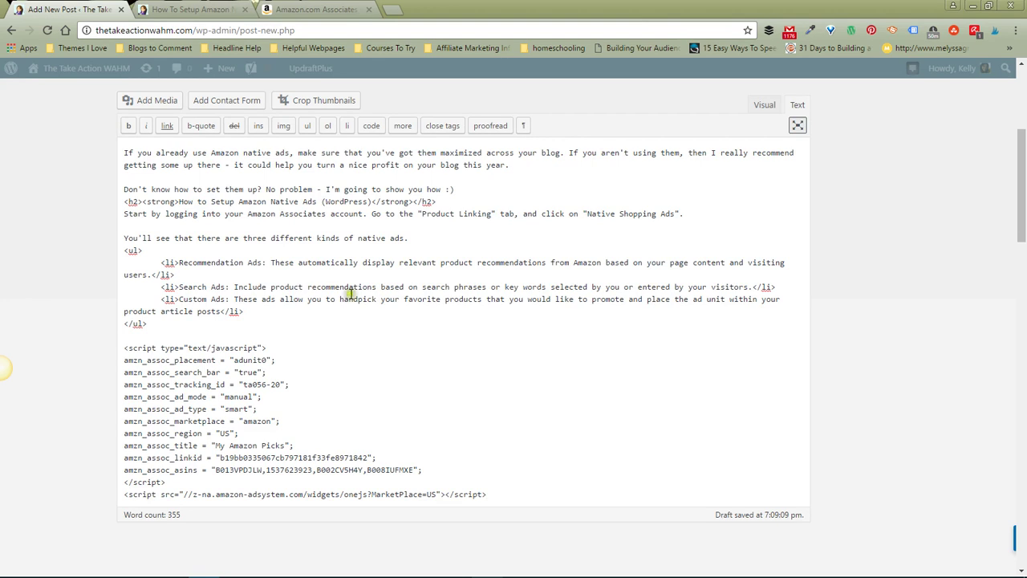
{"action": "scroll", "coordinate": [840, 243], "scroll_direction": "up", "scroll_amount": 4}
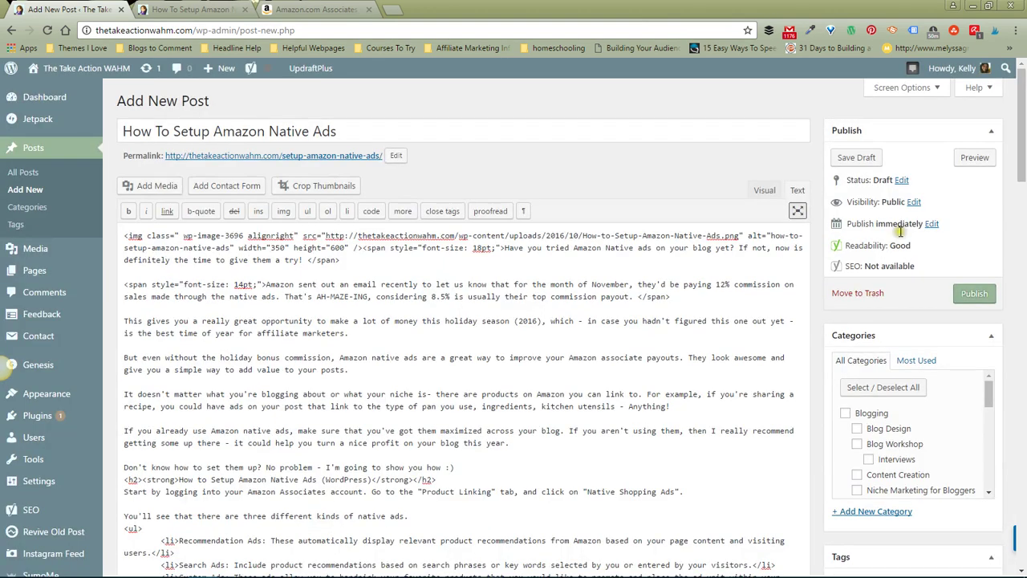
Preview the post and scroll down to the My Amazon Picks ad's four products and search box.
{"action": "left_click", "coordinate": [974, 158]}
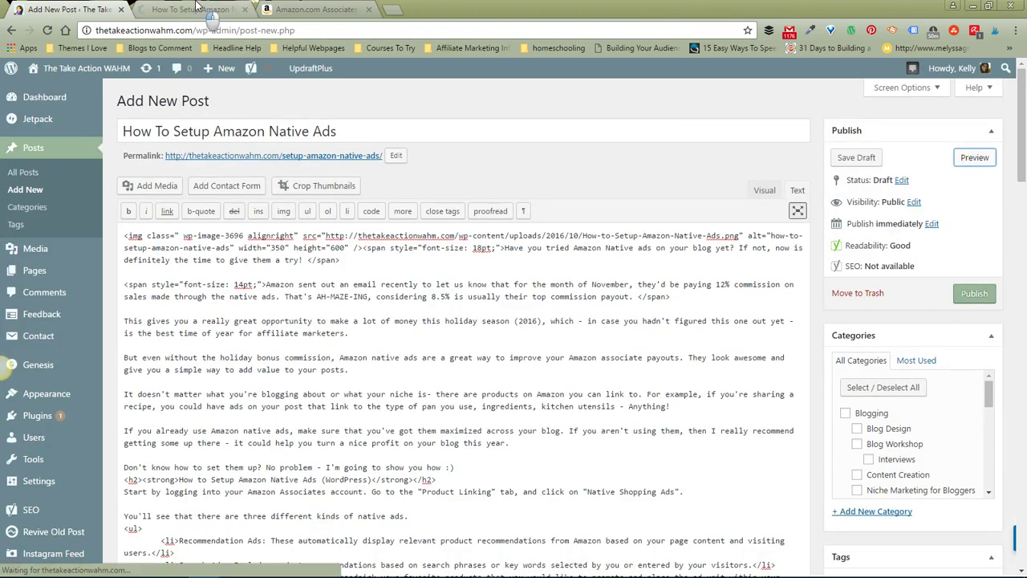
{"action": "left_click", "coordinate": [215, 9]}
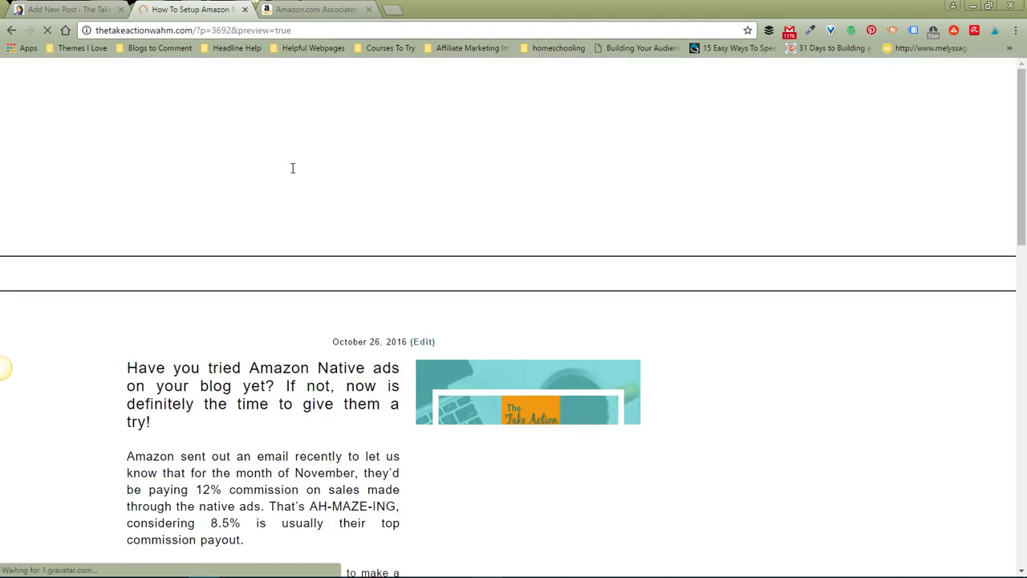
{"action": "scroll", "coordinate": [277, 202], "scroll_direction": "down", "scroll_amount": 9}
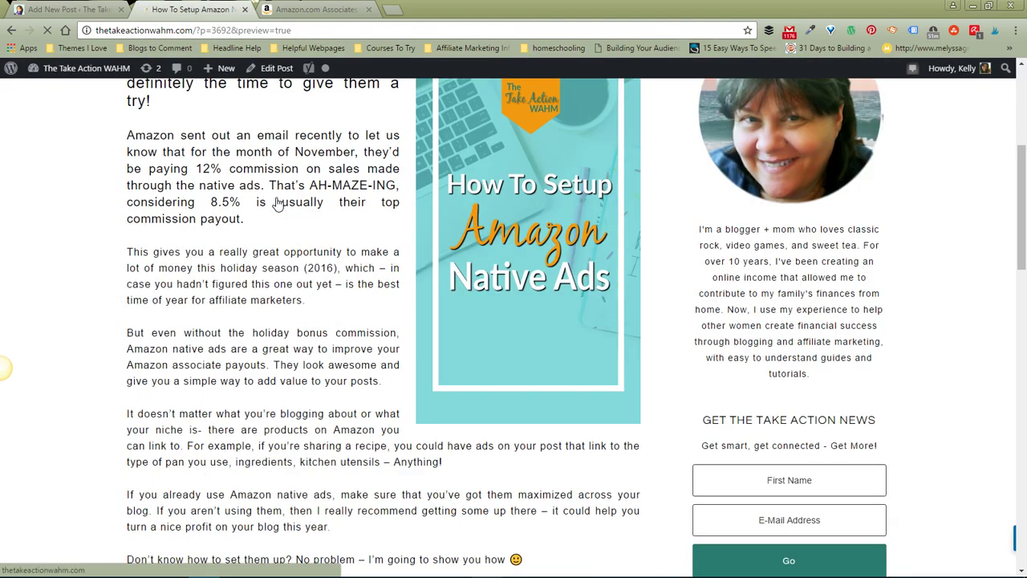
{"action": "scroll", "coordinate": [277, 202], "scroll_direction": "down", "scroll_amount": 2}
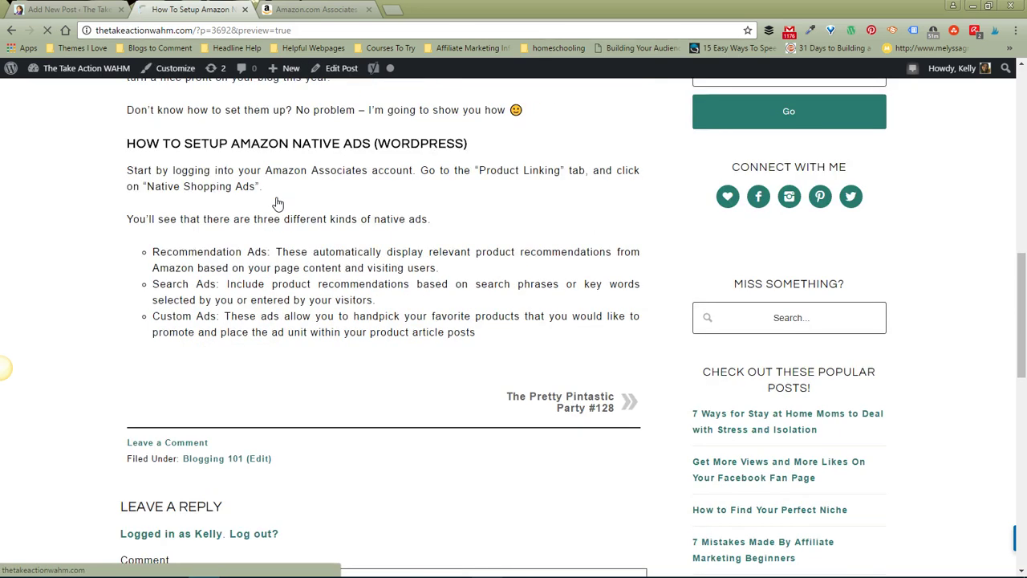
{"action": "scroll", "coordinate": [241, 202], "scroll_direction": "down", "scroll_amount": 1}
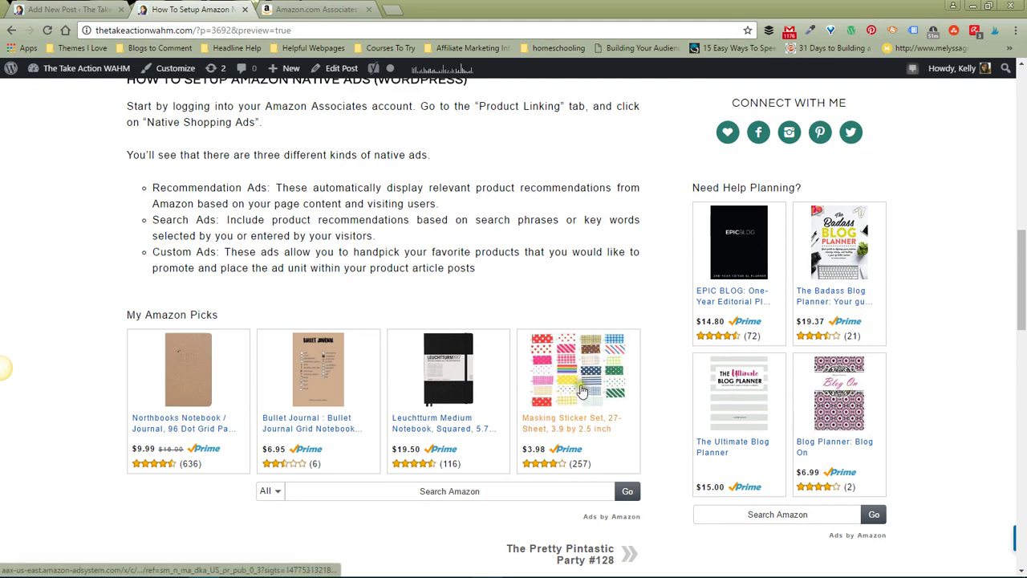
{"action": "scroll", "coordinate": [672, 408], "scroll_direction": "down", "scroll_amount": 3}
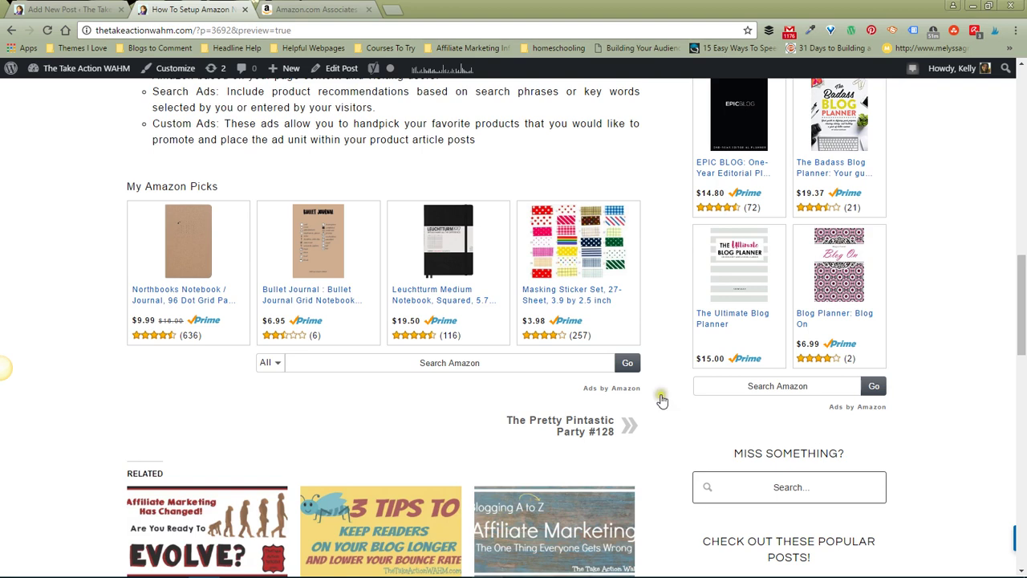
{"action": "mouse_move", "coordinate": [360, 566]}
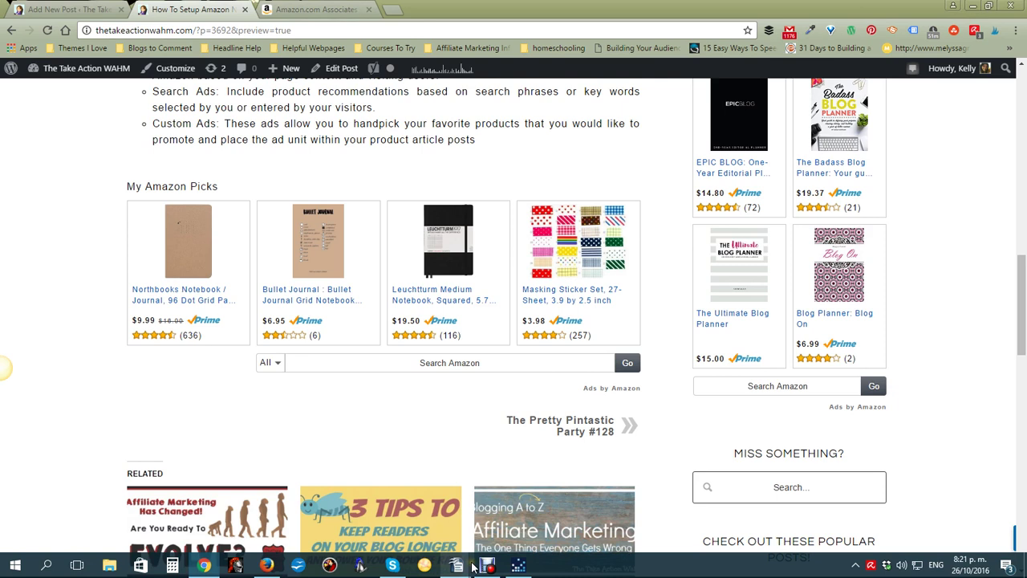
{"action": "left_click", "coordinate": [465, 423]}
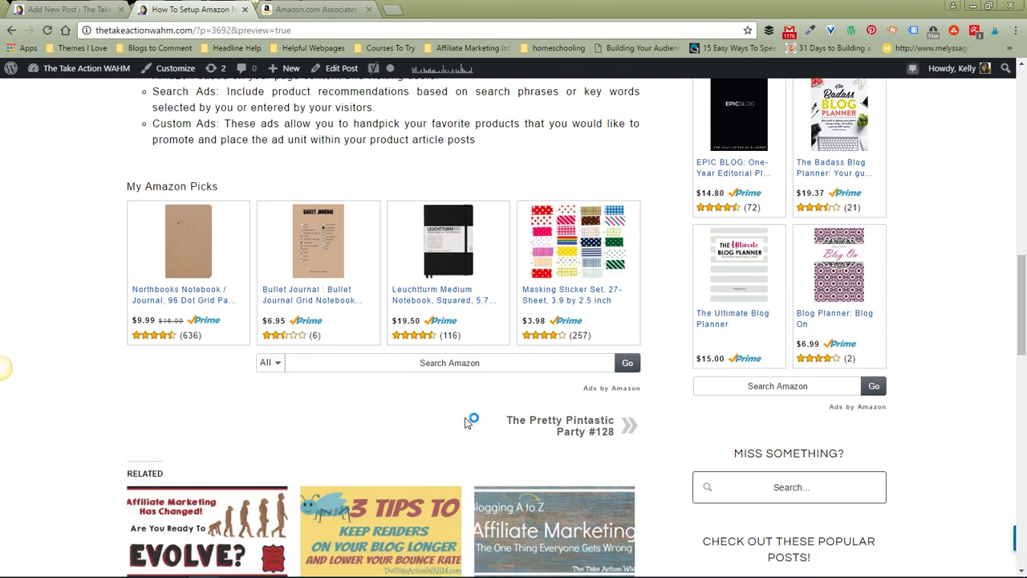